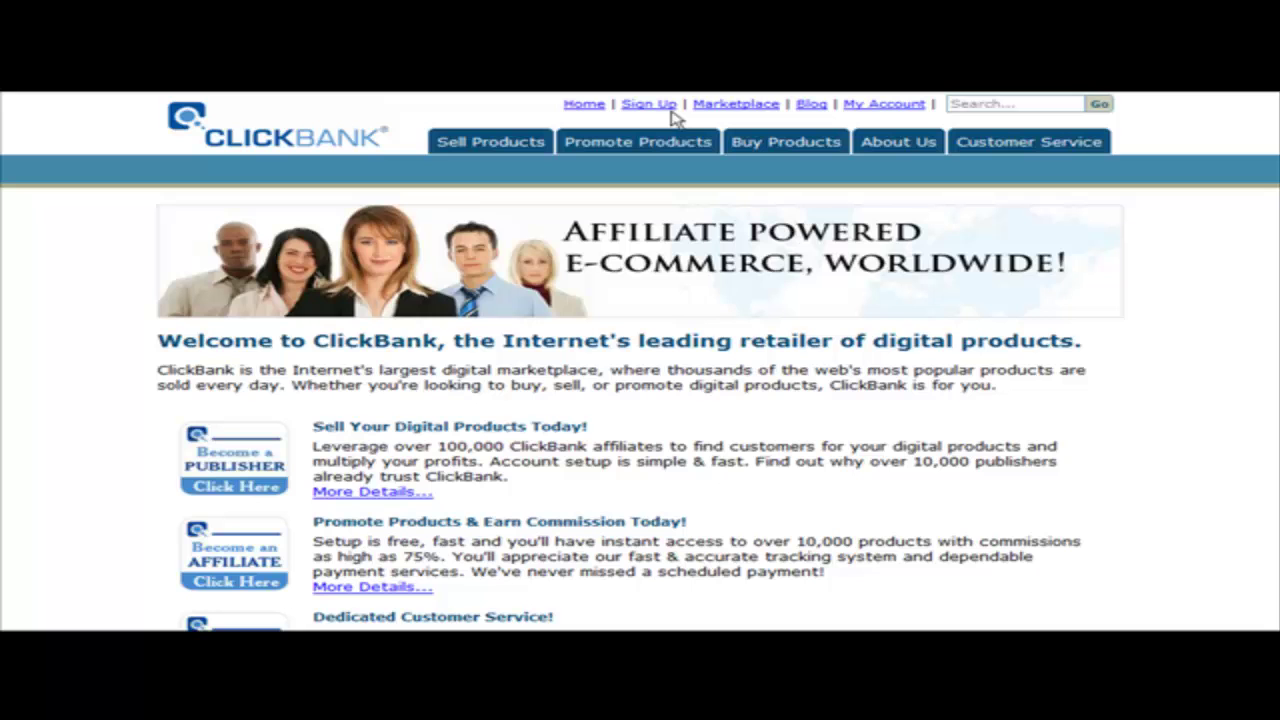
Filter the ClickBank marketplace to the Business to Business category and browse the results.
{"action": "left_click", "coordinate": [730, 105]}
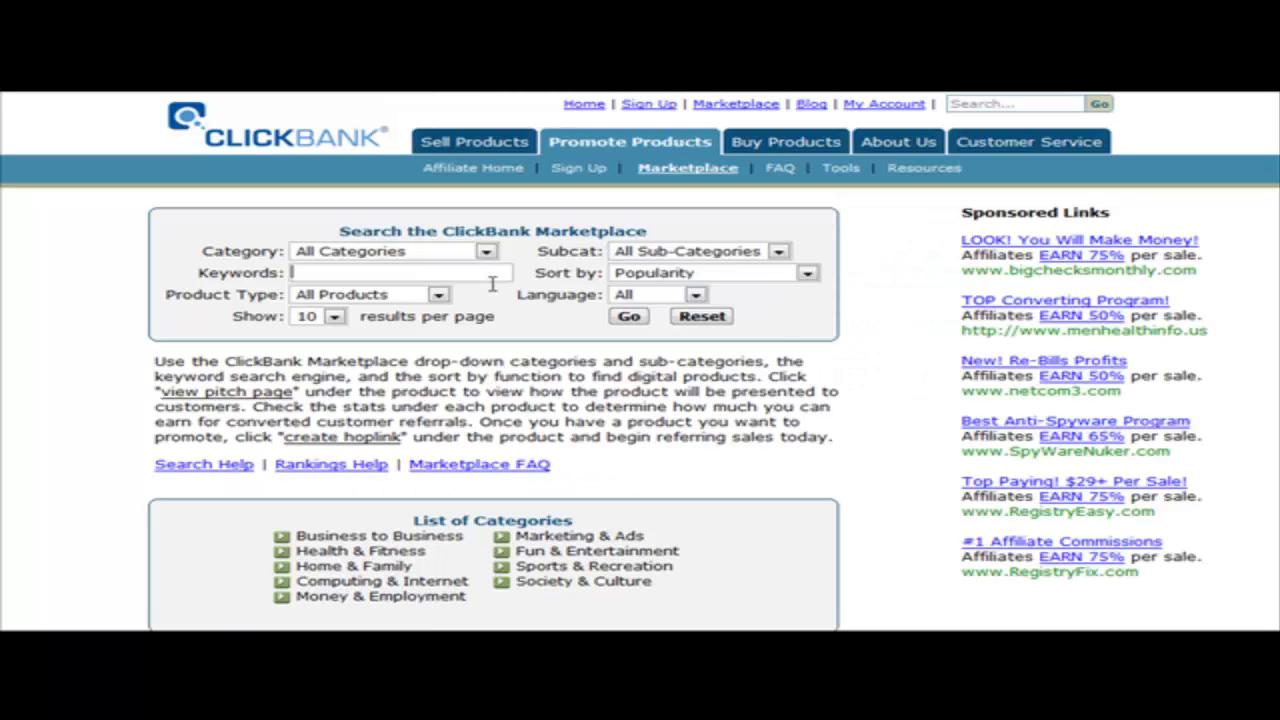
{"action": "left_click", "coordinate": [485, 251]}
{"action": "left_click", "coordinate": [445, 281]}
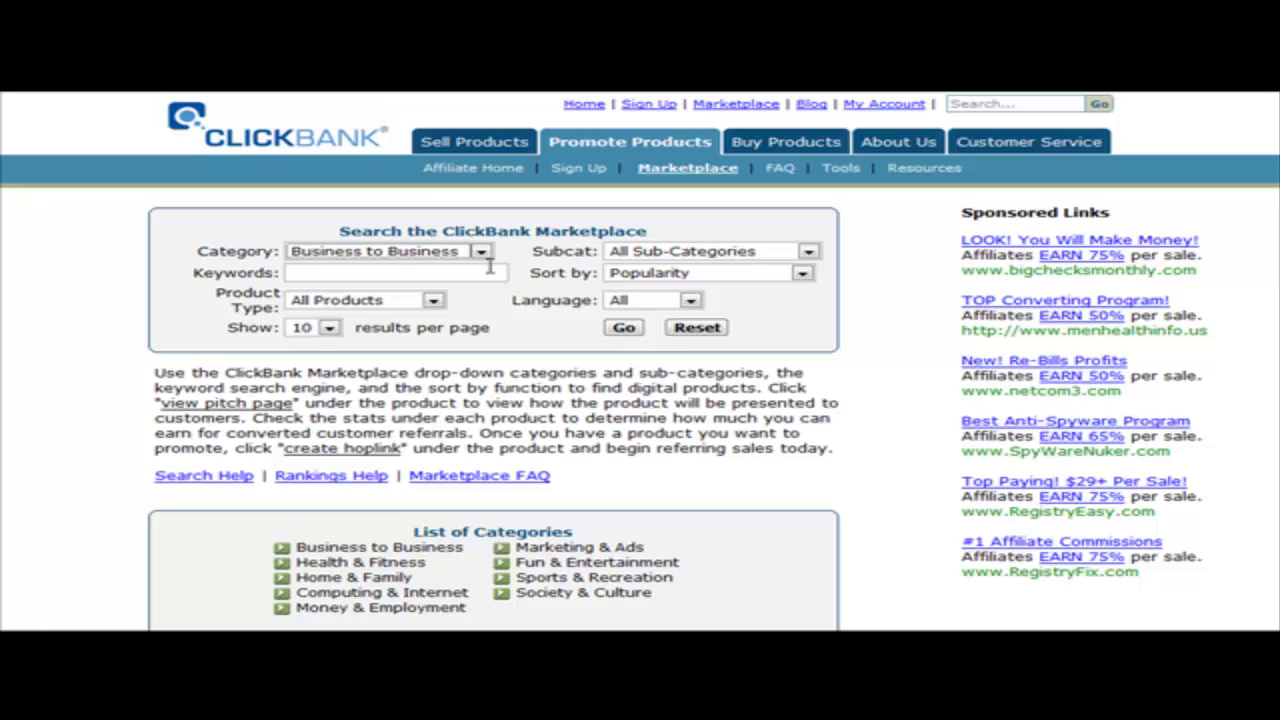
{"action": "left_click", "coordinate": [624, 328]}
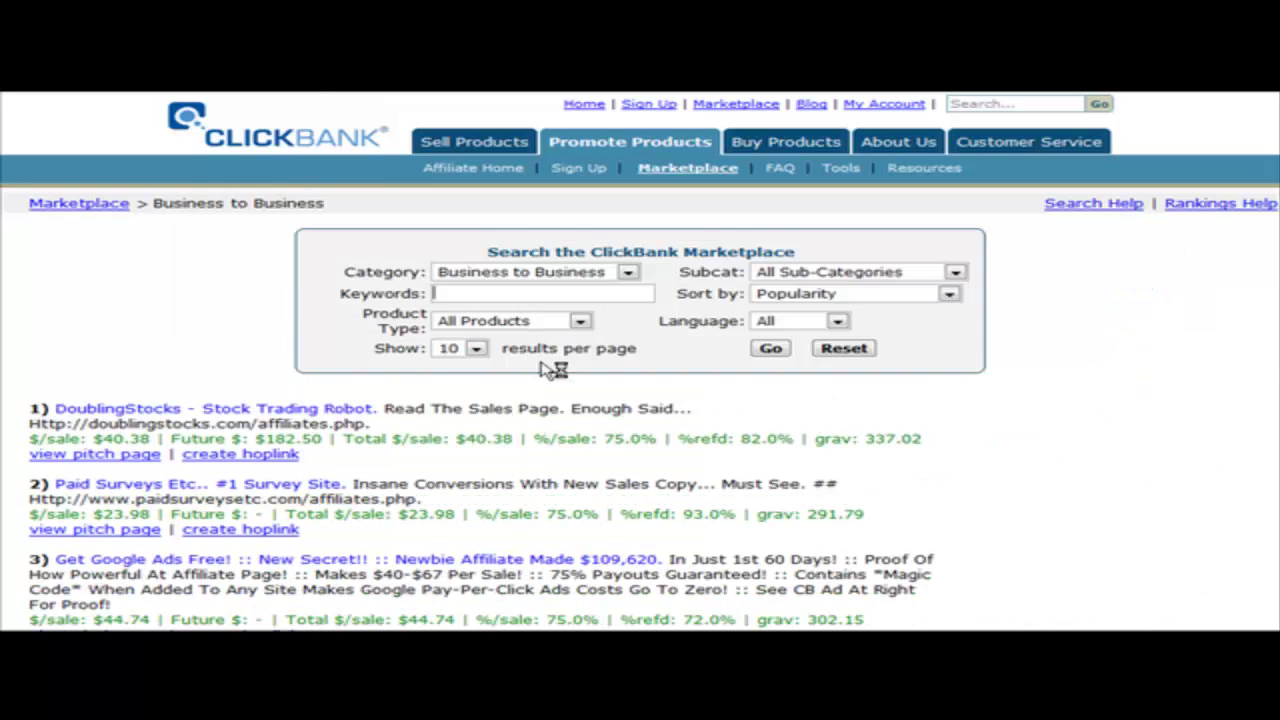
{"action": "scroll", "coordinate": [560, 330], "scroll_direction": "down", "scroll_amount": 3}
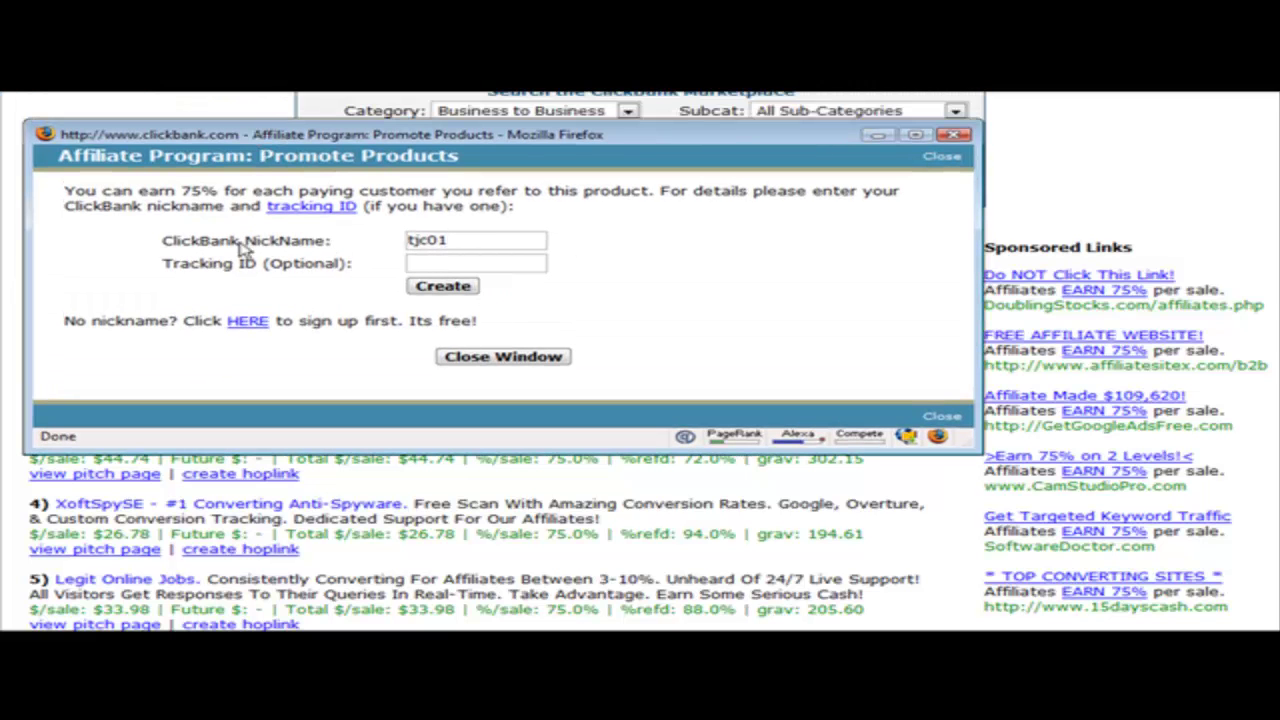
Generate the DoublingStocks hoplink for nickname tjc01.
{"action": "left_click", "coordinate": [415, 287]}
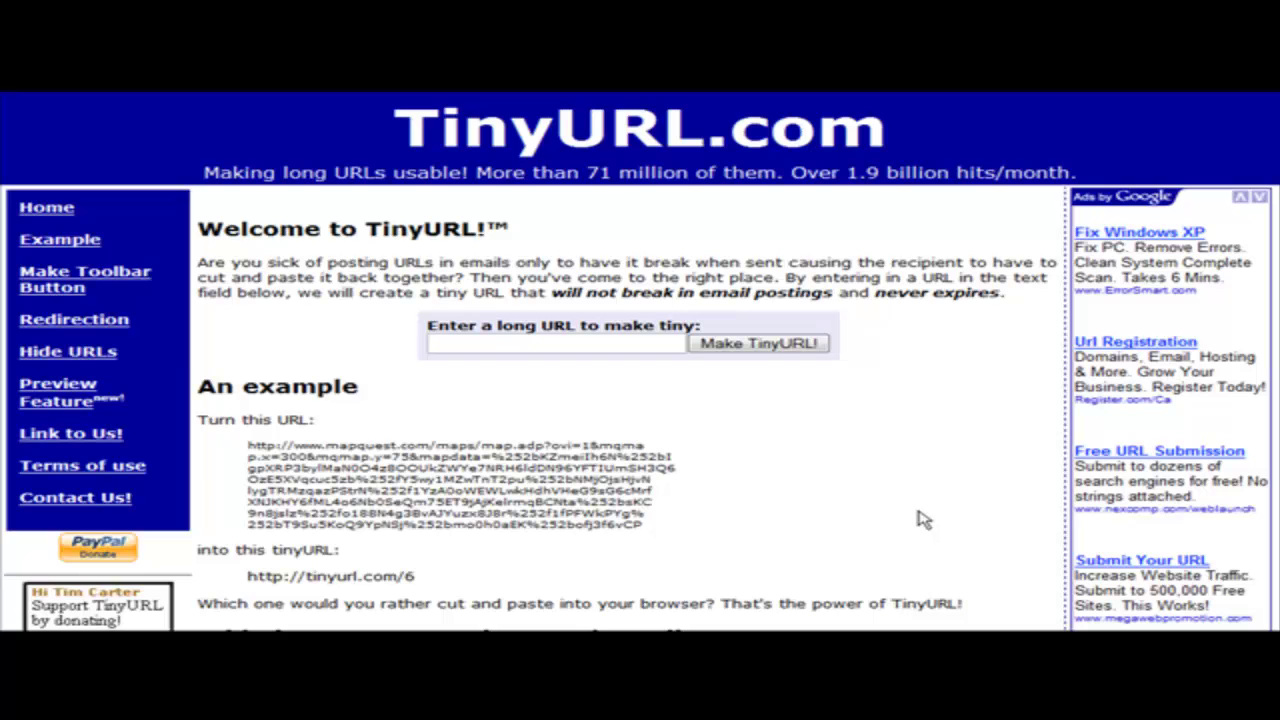
{"action": "left_click", "coordinate": [494, 345]}
{"action": "key", "text": "ctrl+v"}
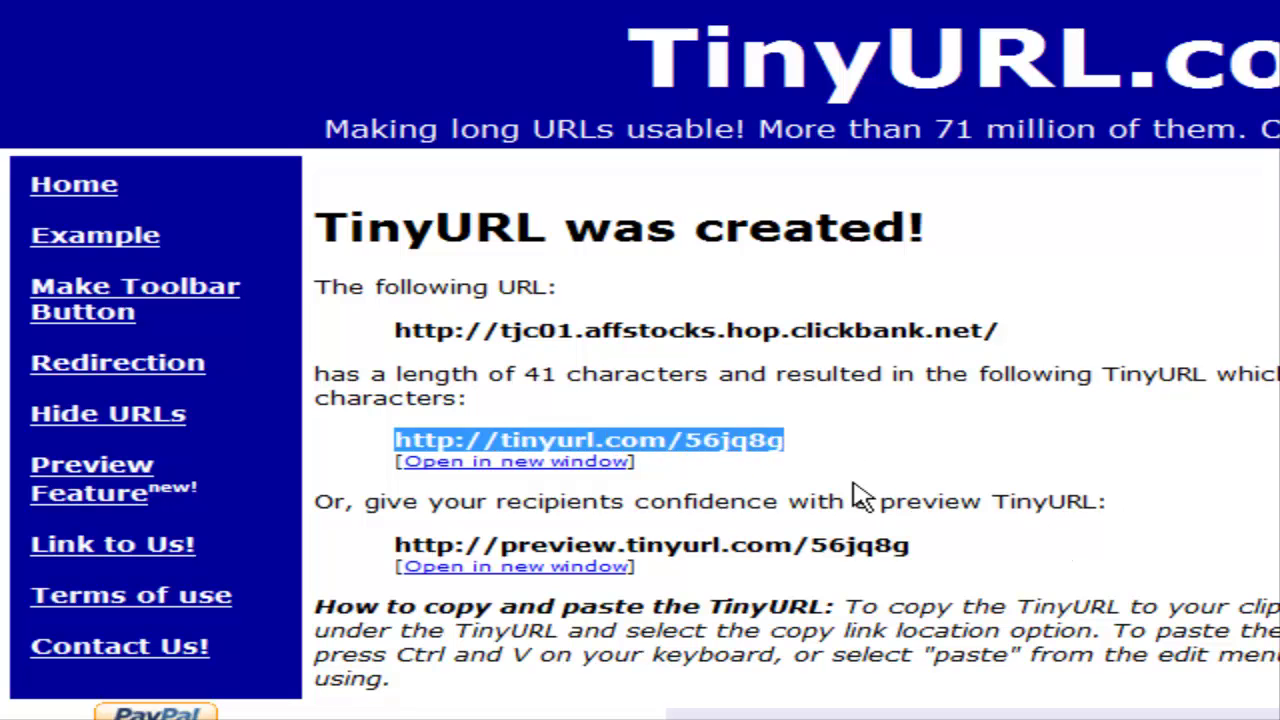
{"action": "right_click", "coordinate": [741, 436]}
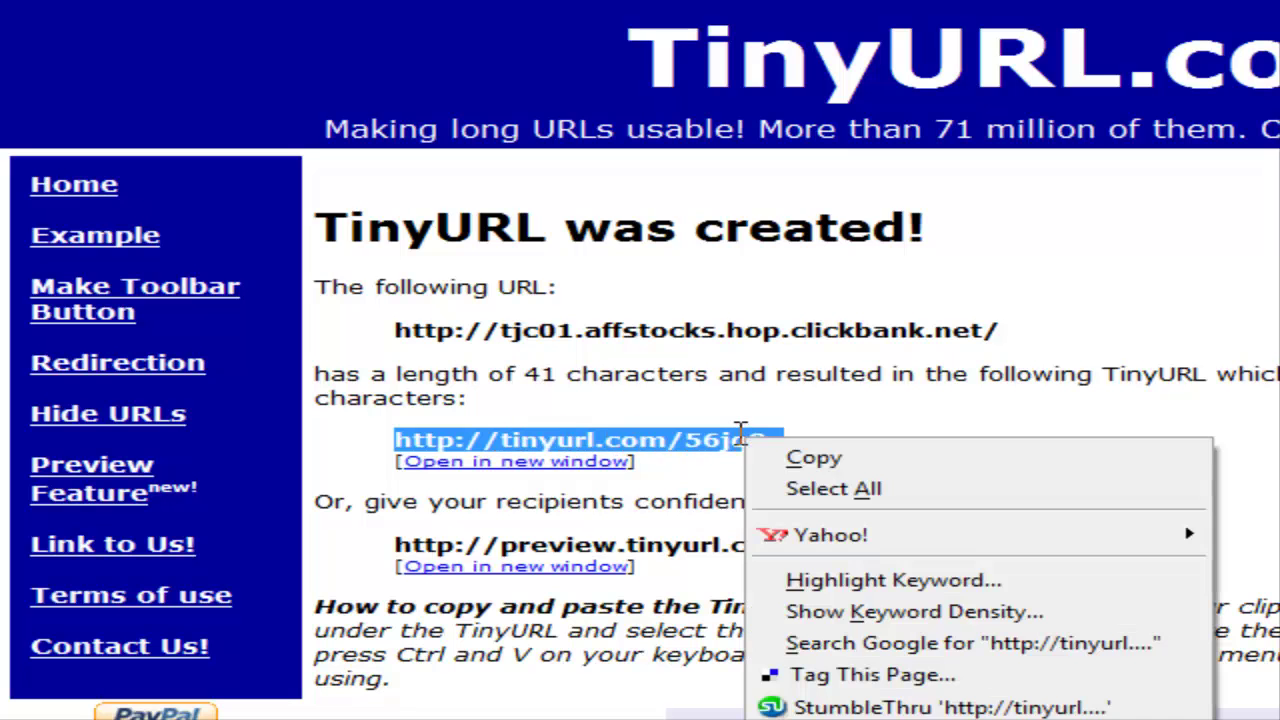
{"action": "left_click", "coordinate": [826, 462]}
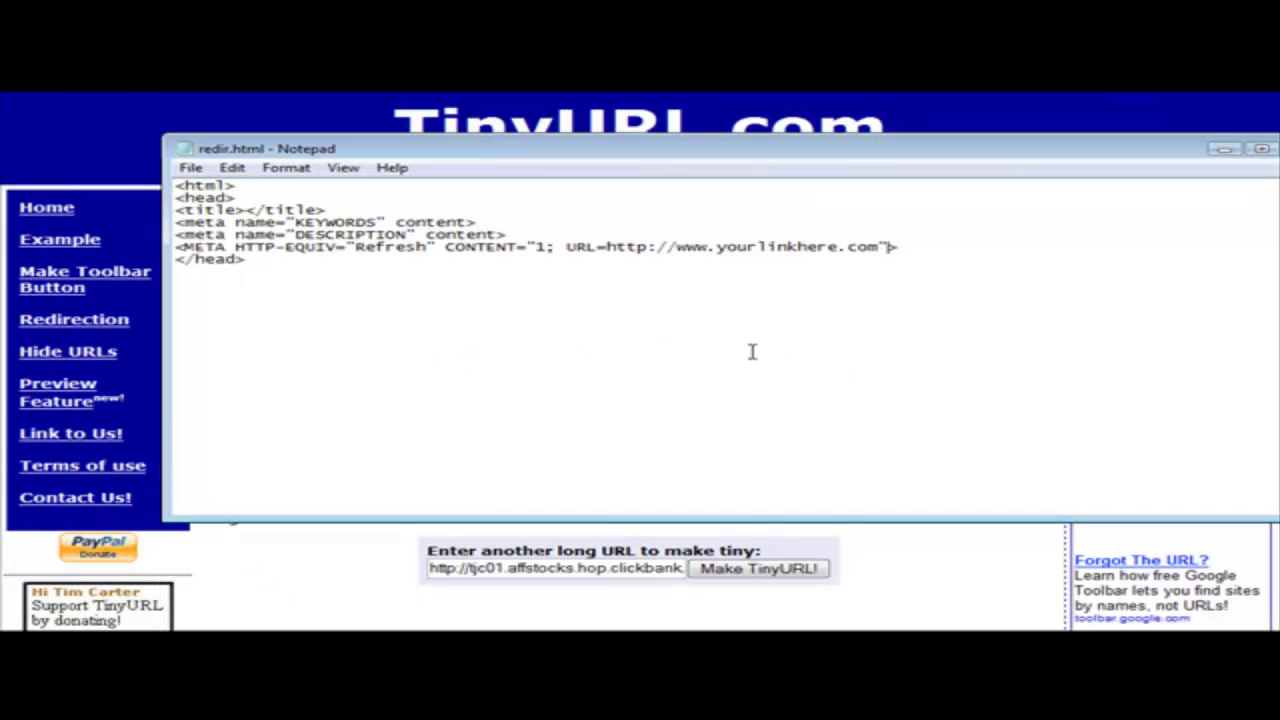
Replace the yourlinkhere.com placeholder in redir.html with the TinyURL and save the file.
{"action": "key", "text": "Left"}
{"action": "key", "text": "Left"}
{"action": "key", "text": "Left"}
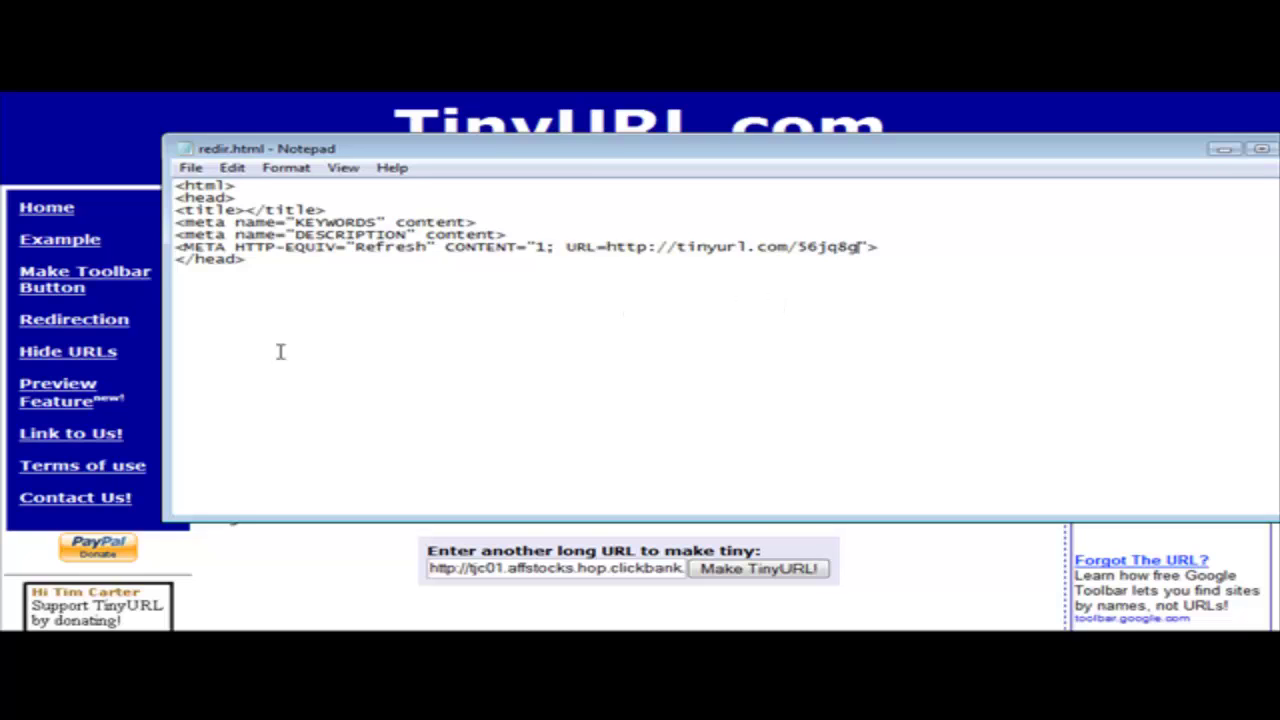
{"action": "left_click", "coordinate": [192, 169]}
{"action": "left_click", "coordinate": [226, 231]}
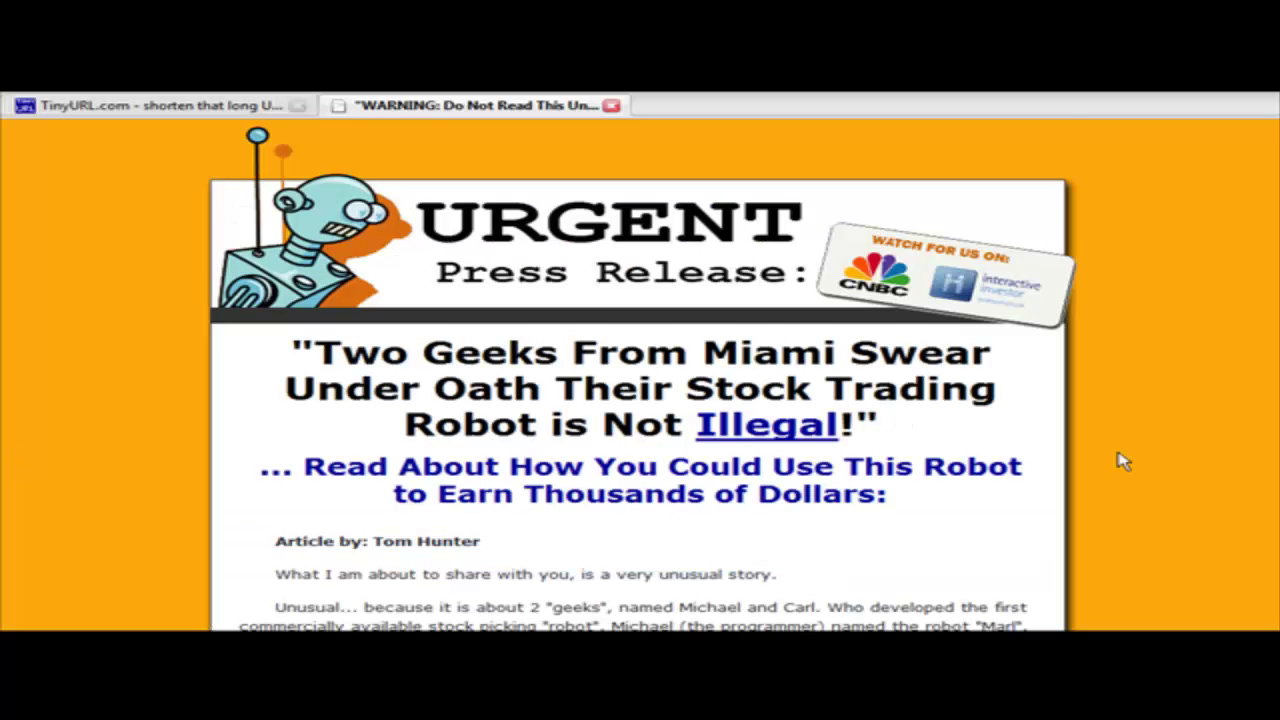
Scroll the DoublingStocks sales page to its order form and continue to ClickBank Secure Payment.
{"action": "scroll", "coordinate": [1120, 457], "scroll_direction": "down", "scroll_amount": 5}
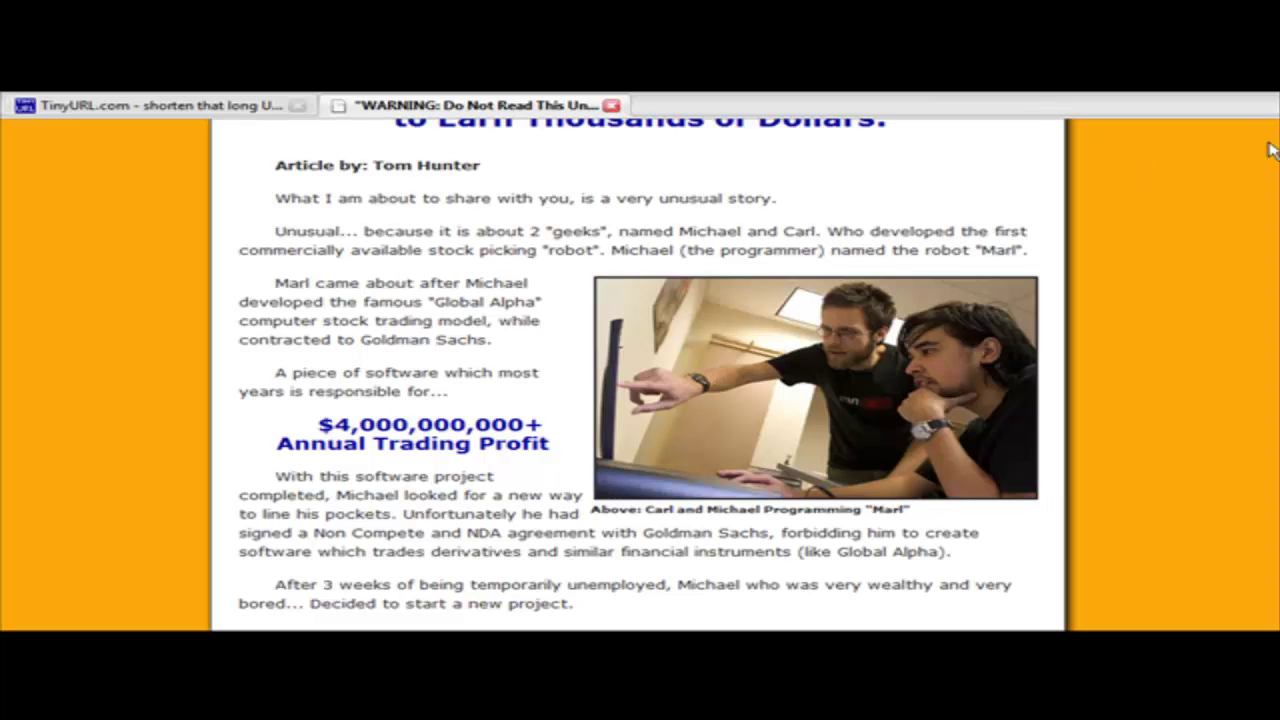
{"action": "scroll", "coordinate": [640, 375], "scroll_direction": "down", "scroll_amount": 10}
{"action": "scroll", "coordinate": [640, 375], "scroll_direction": "down", "scroll_amount": 10}
{"action": "scroll", "coordinate": [640, 375], "scroll_direction": "down", "scroll_amount": 10}
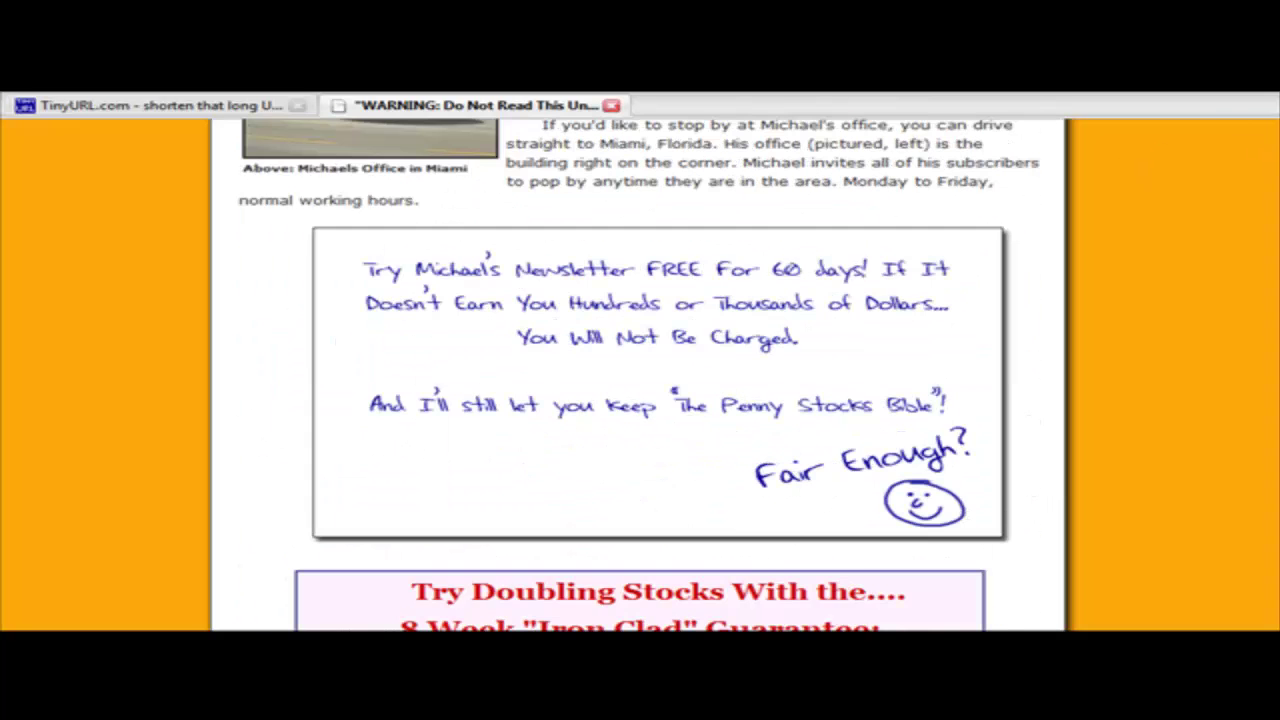
{"action": "scroll", "coordinate": [1030, 495], "scroll_direction": "down", "scroll_amount": 3}
{"action": "scroll", "coordinate": [1062, 480], "scroll_direction": "down", "scroll_amount": 5}
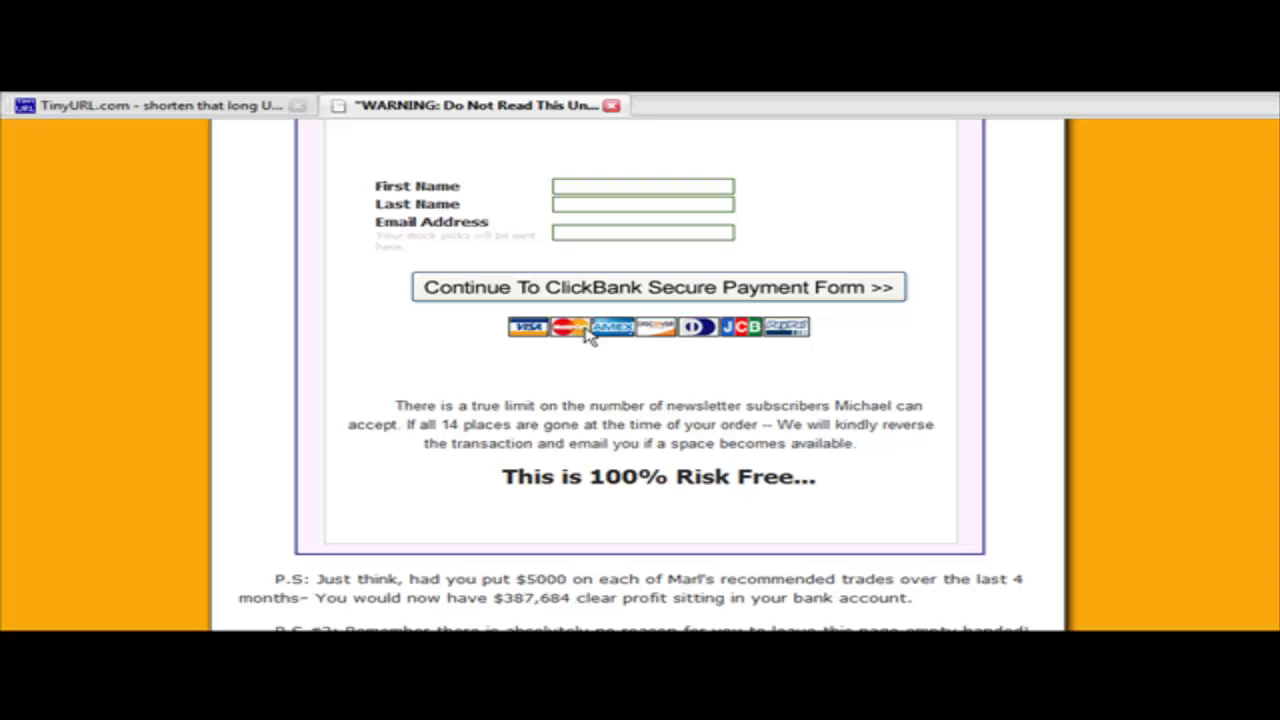
{"action": "left_click", "coordinate": [480, 287]}
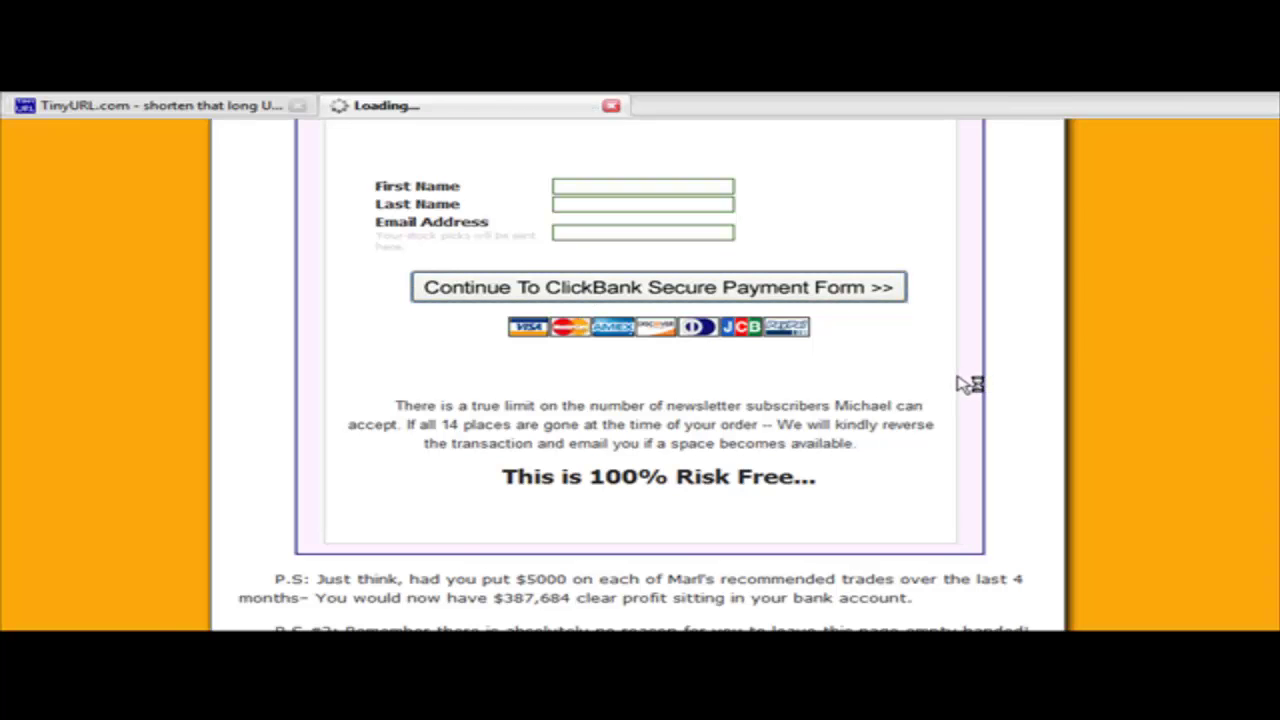
Scroll to the order form's bottom and highlight the 'affiliate = TJC01' credit line.
{"action": "scroll", "coordinate": [1032, 378], "scroll_direction": "down", "scroll_amount": 3}
{"action": "scroll", "coordinate": [1034, 374], "scroll_direction": "down", "scroll_amount": 2}
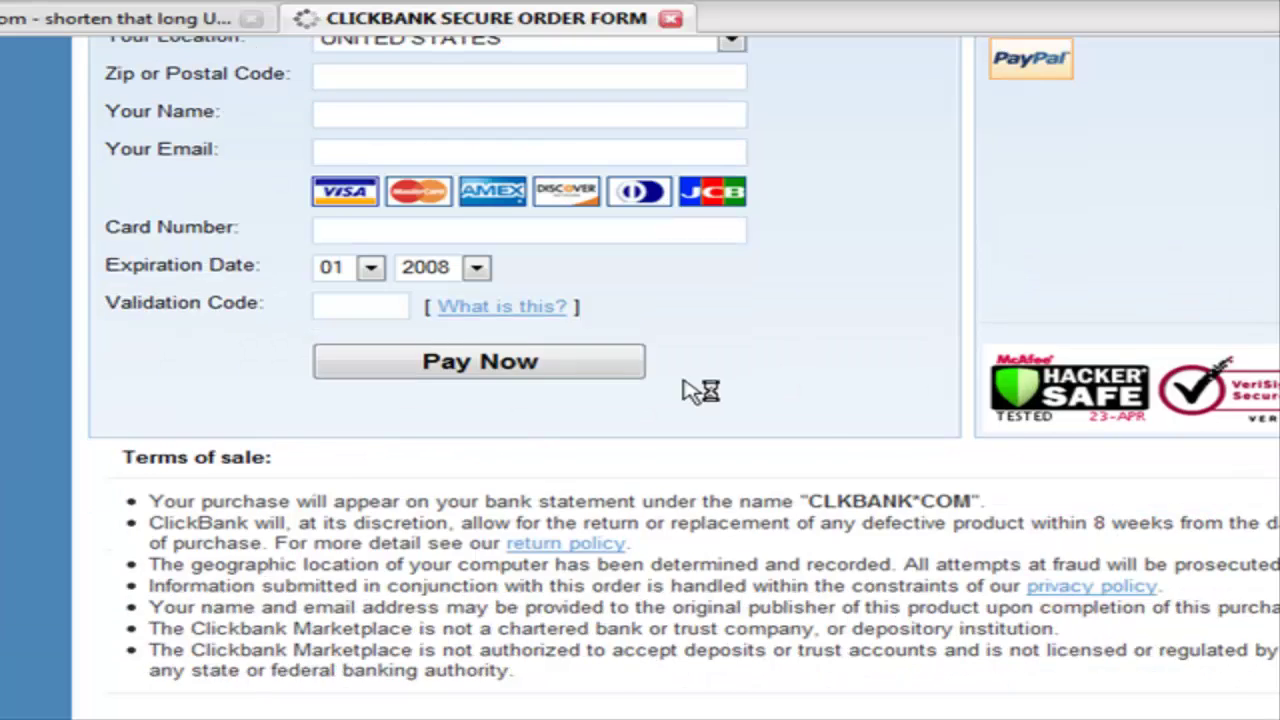
{"action": "scroll", "coordinate": [700, 390], "scroll_direction": "down", "scroll_amount": 2}
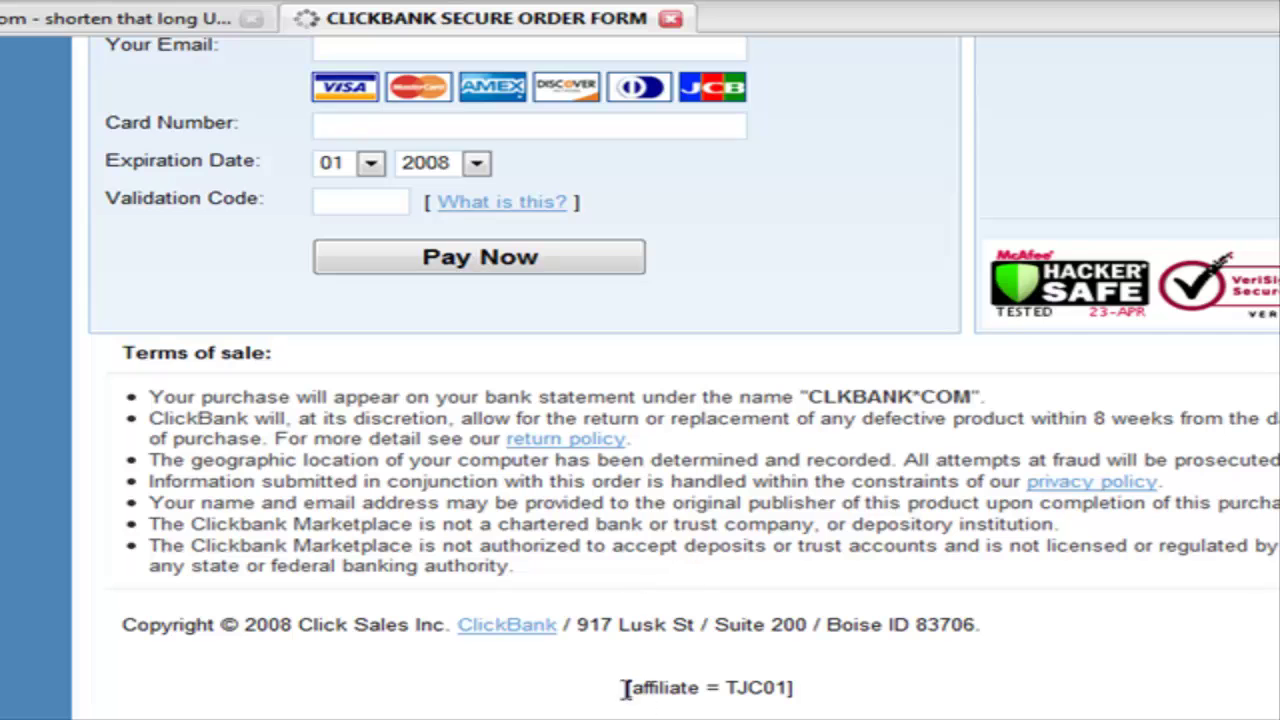
{"action": "left_click_drag", "start_coordinate": [627, 688], "coordinate": [790, 690]}
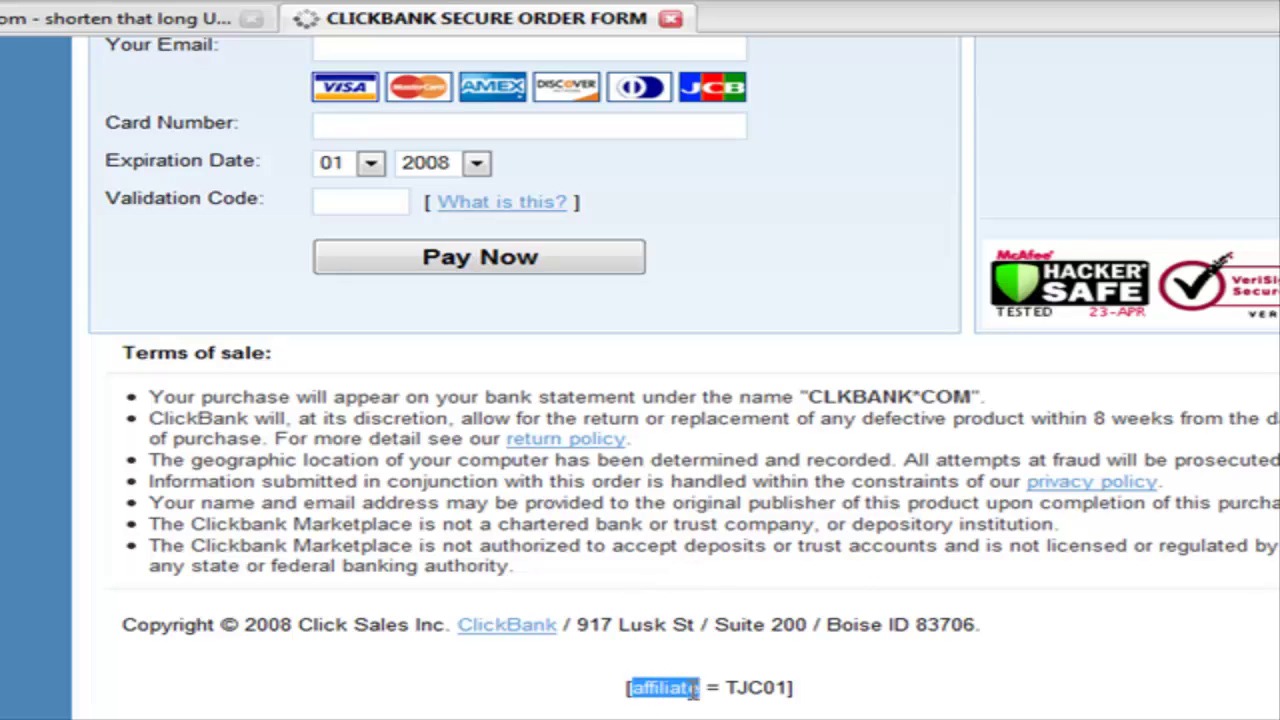
{"action": "left_click", "coordinate": [847, 676]}
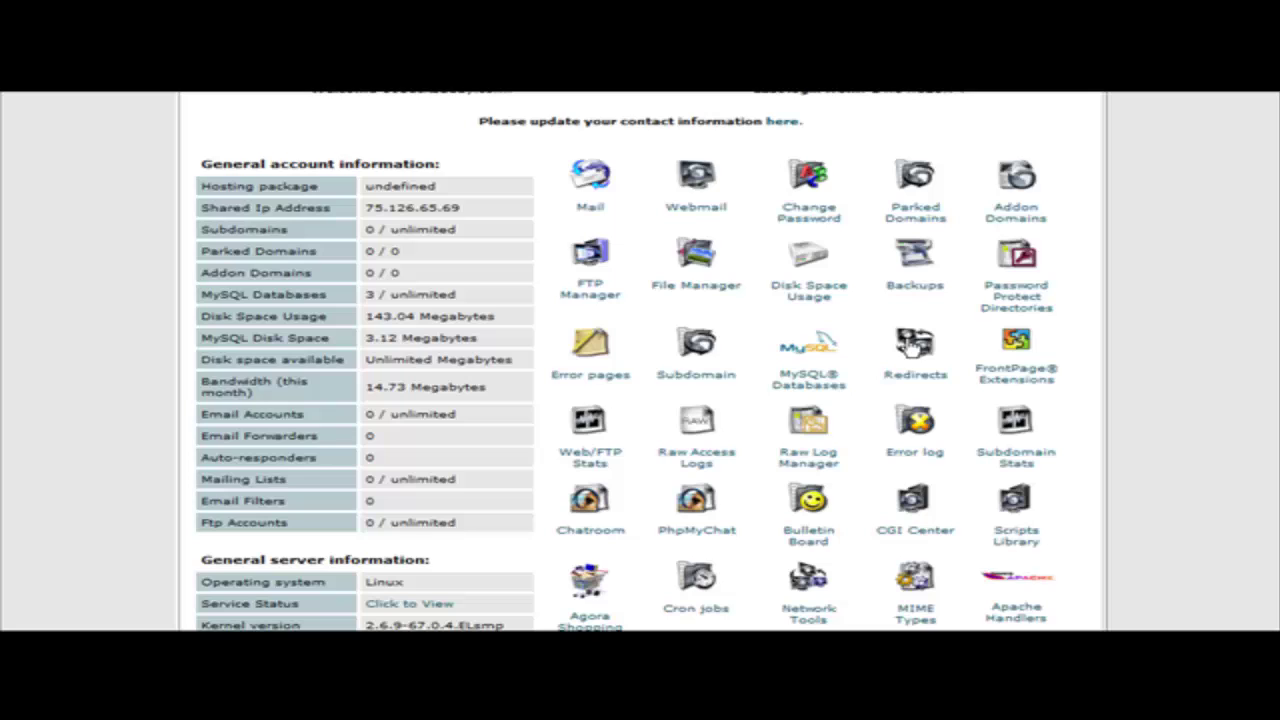
Open cPanel Redirects and enter 'redirect' as the path after 60bucksaday.com/.
{"action": "left_click", "coordinate": [912, 345]}
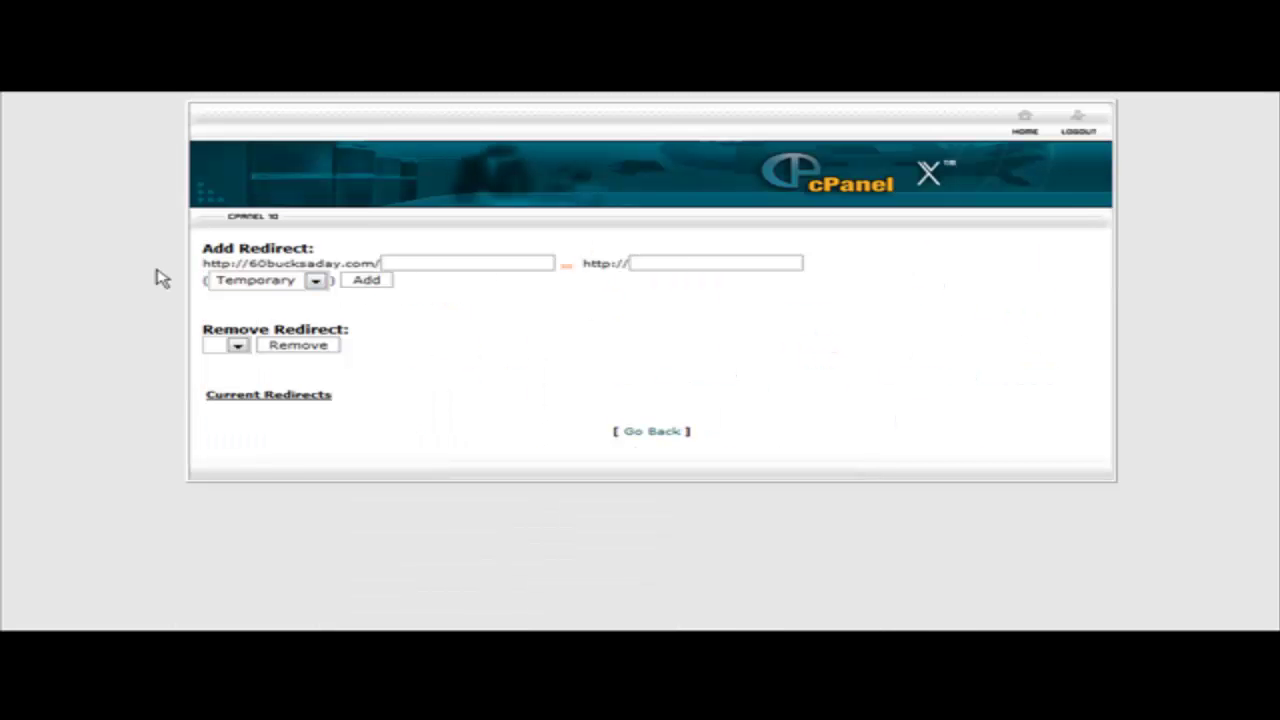
{"action": "left_click", "coordinate": [392, 262]}
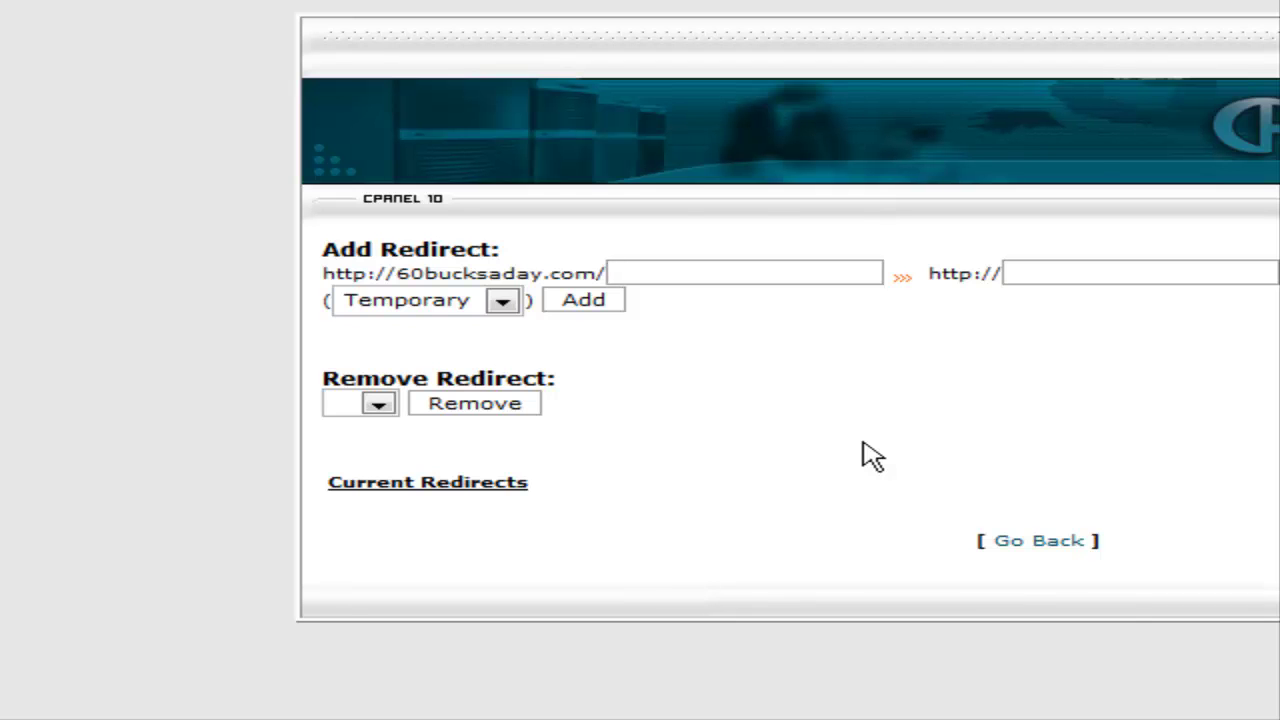
{"action": "type", "text": "re"}
{"action": "type", "text": "direct"}
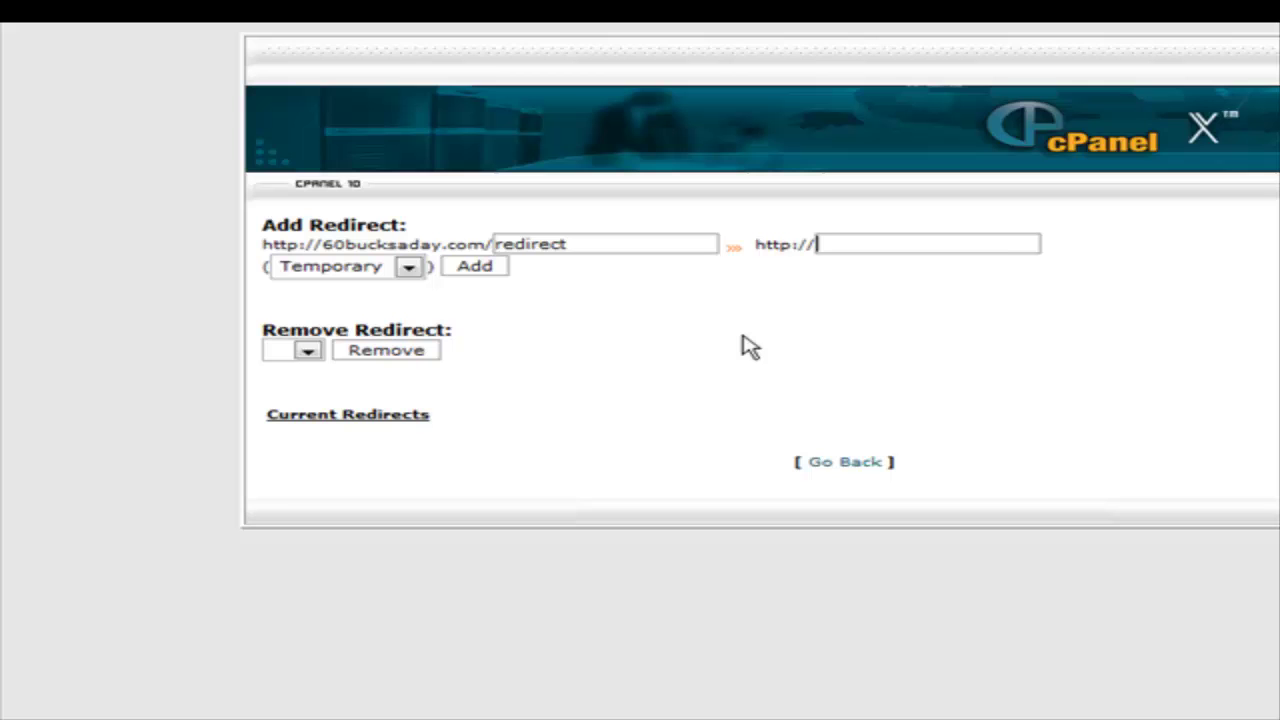
{"action": "key", "text": "ctrl+v"}
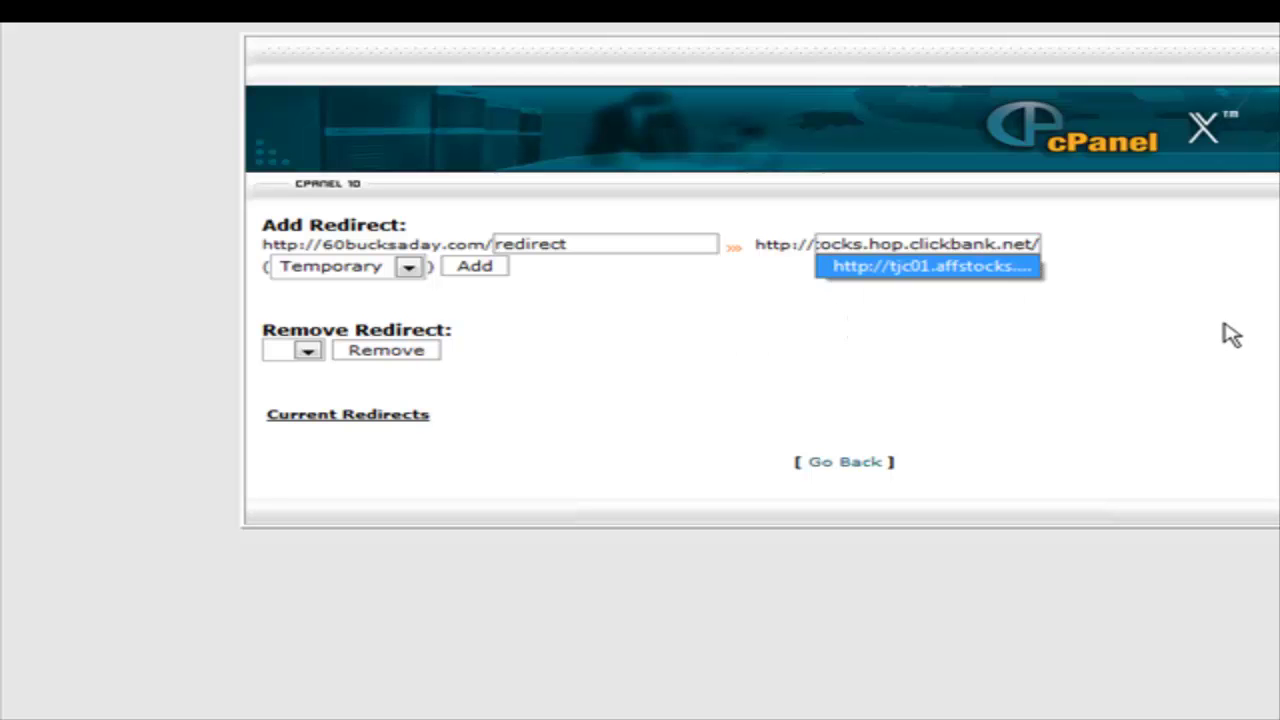
{"action": "key", "text": "Escape"}
{"action": "key", "text": "Left"}
{"action": "key", "text": "Left"}
{"action": "key", "text": "Left"}
{"action": "key", "text": "Left"}
{"action": "key", "text": "Left"}
{"action": "key", "text": "Left"}
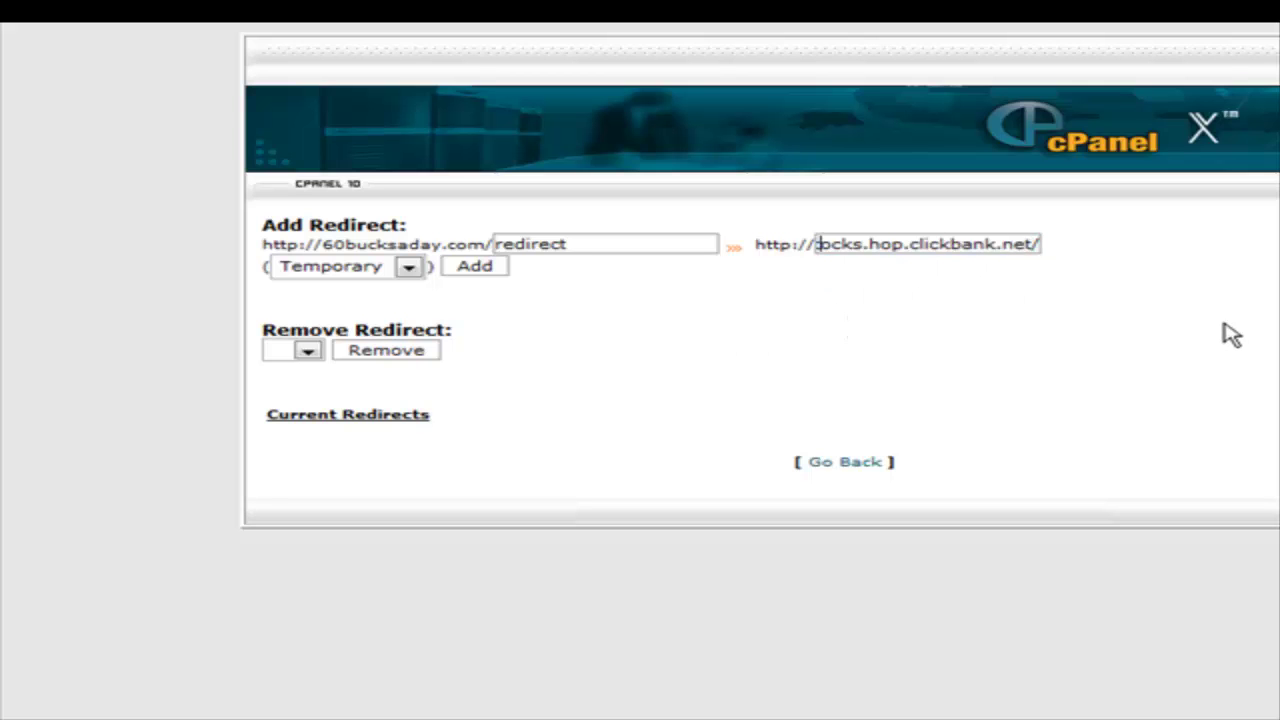
{"action": "key", "text": "Left"}
{"action": "key", "text": "Left"}
{"action": "key", "text": "Left"}
{"action": "key", "text": "Left"}
{"action": "key", "text": "Left"}
{"action": "key", "text": "Left"}
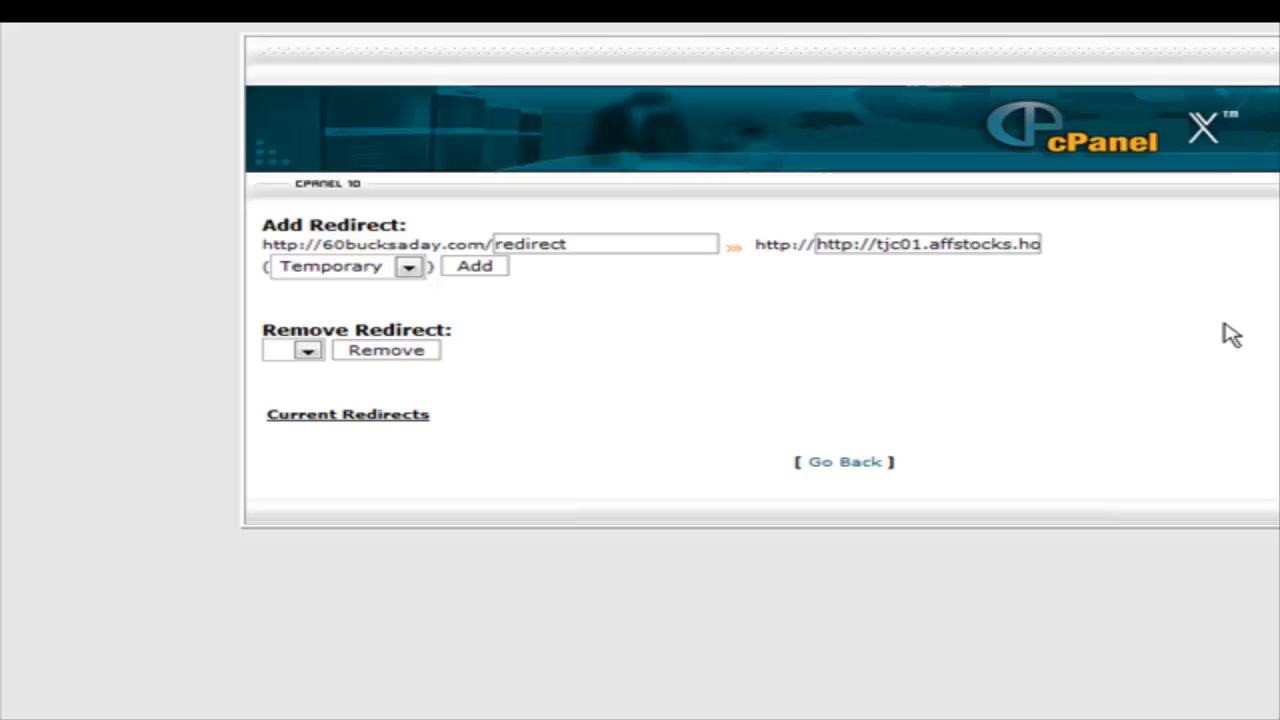
{"action": "key", "text": "Delete"}
{"action": "key", "text": "Delete"}
{"action": "key", "text": "Delete"}
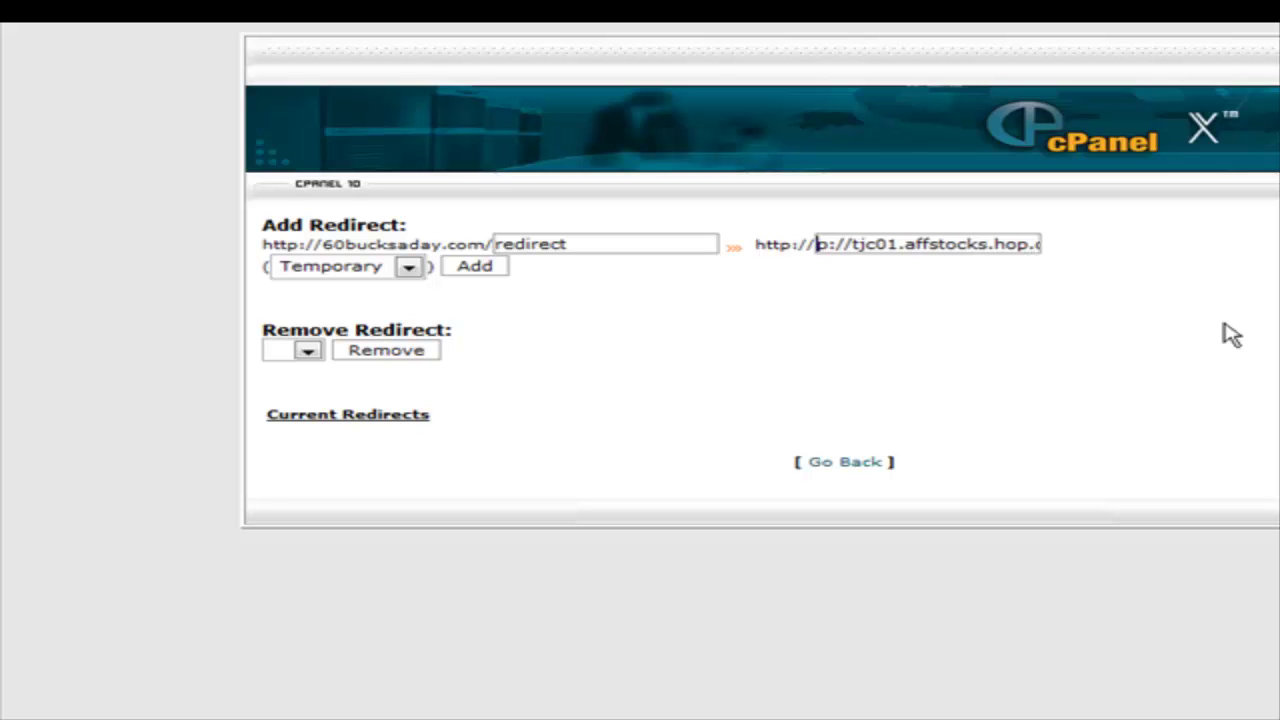
{"action": "key", "text": "Delete"}
{"action": "key", "text": "Delete"}
{"action": "key", "text": "Delete"}
{"action": "key", "text": "Delete"}
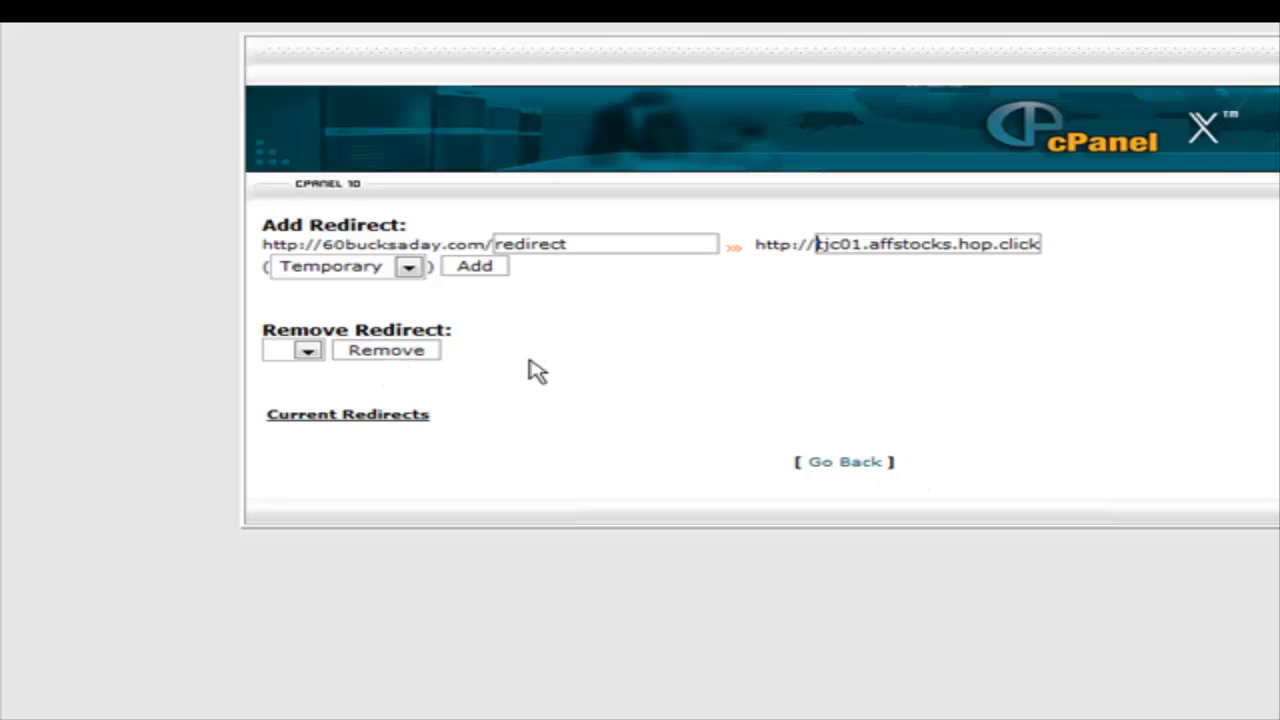
{"action": "left_click", "coordinate": [410, 268]}
{"action": "left_click", "coordinate": [516, 301]}
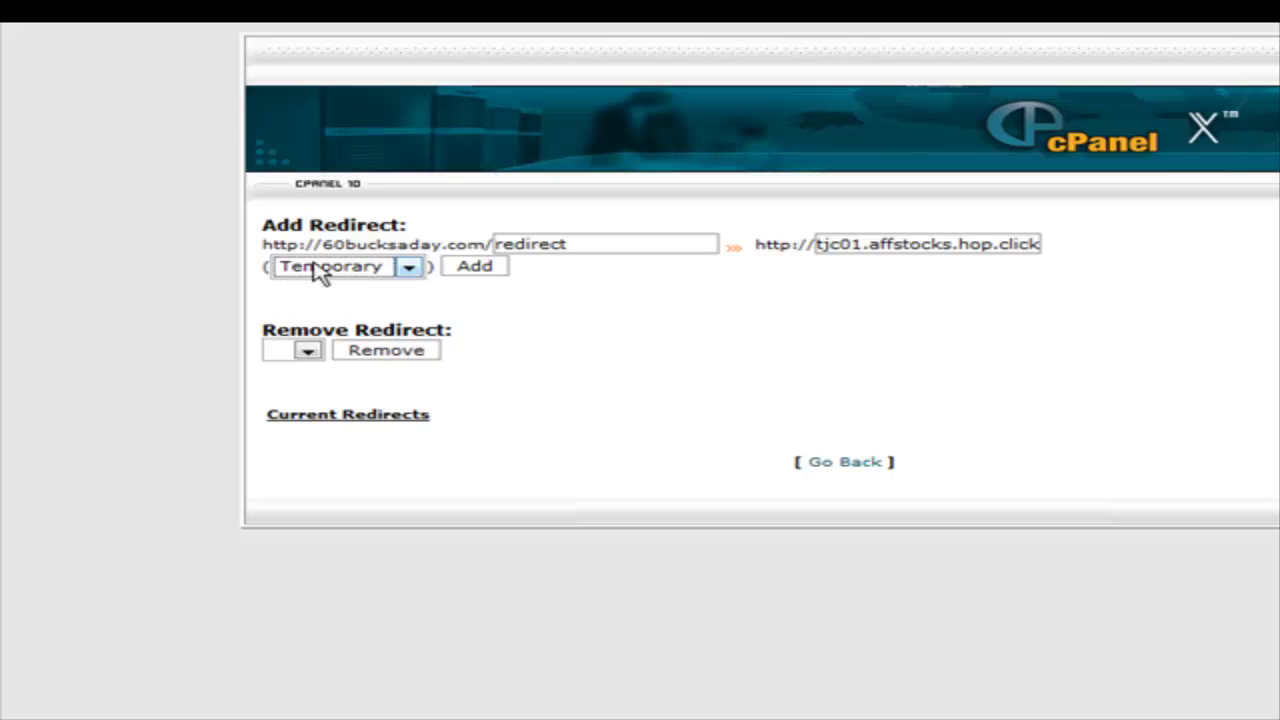
{"action": "left_click", "coordinate": [476, 268]}
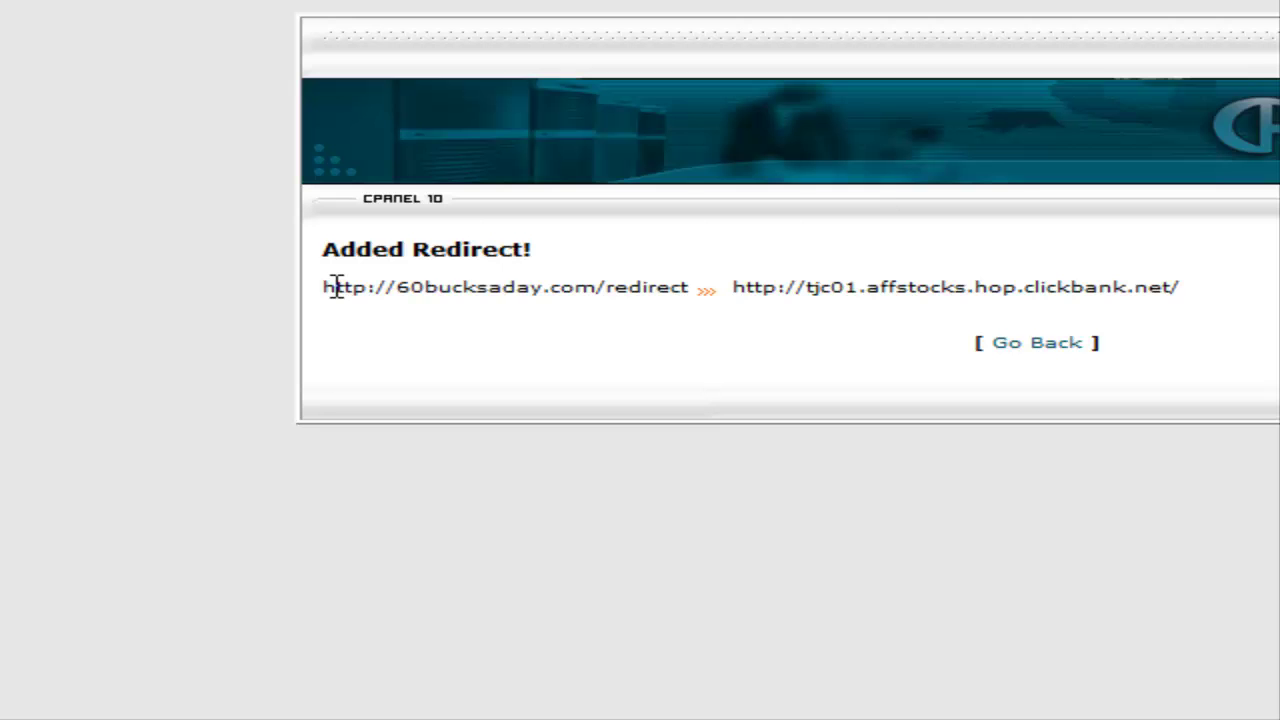
{"action": "left_click_drag", "start_coordinate": [322, 286], "coordinate": [665, 287]}
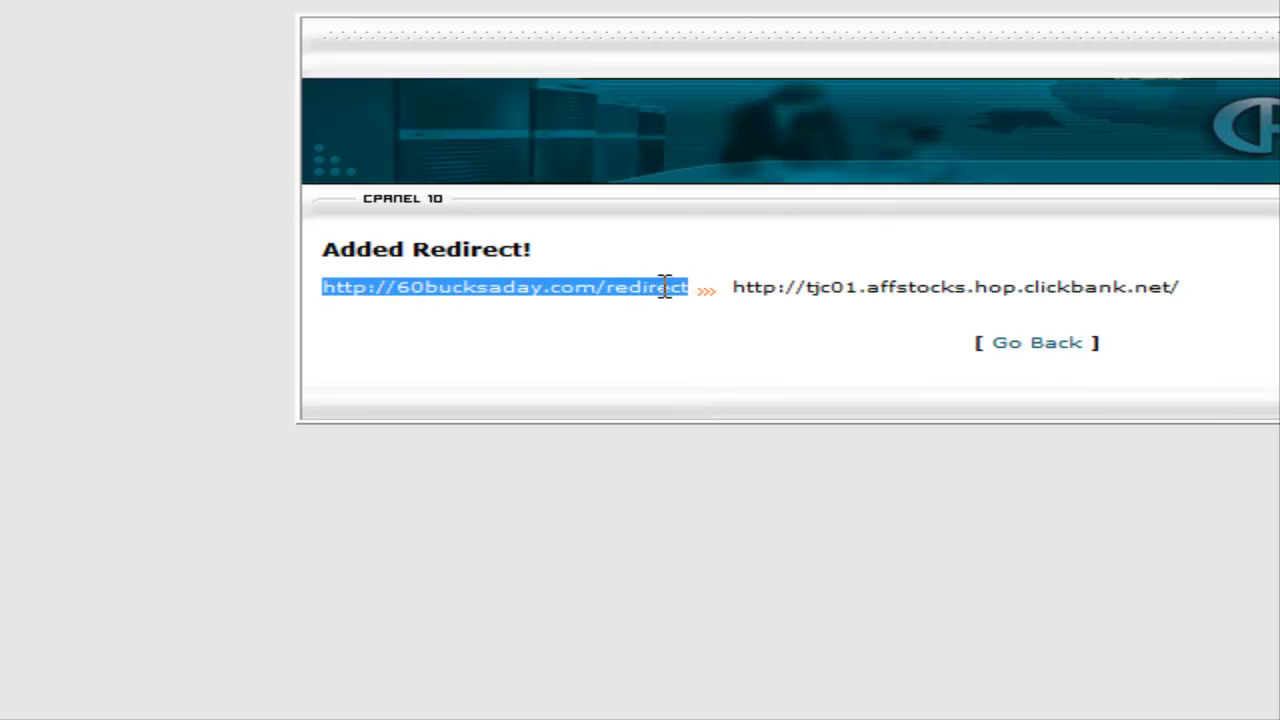
{"action": "right_click", "coordinate": [665, 287]}
{"action": "left_click", "coordinate": [720, 312]}
{"action": "key", "text": "alt+Tab"}
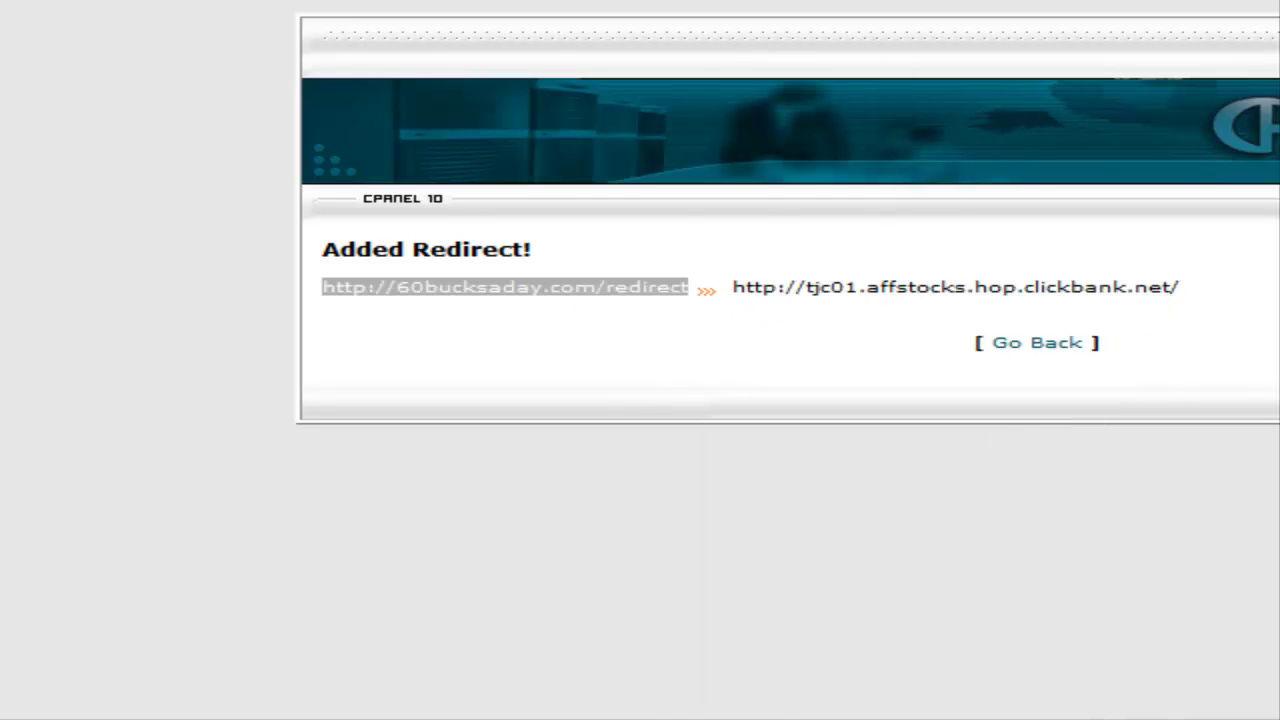
{"action": "key", "text": "alt+Tab"}
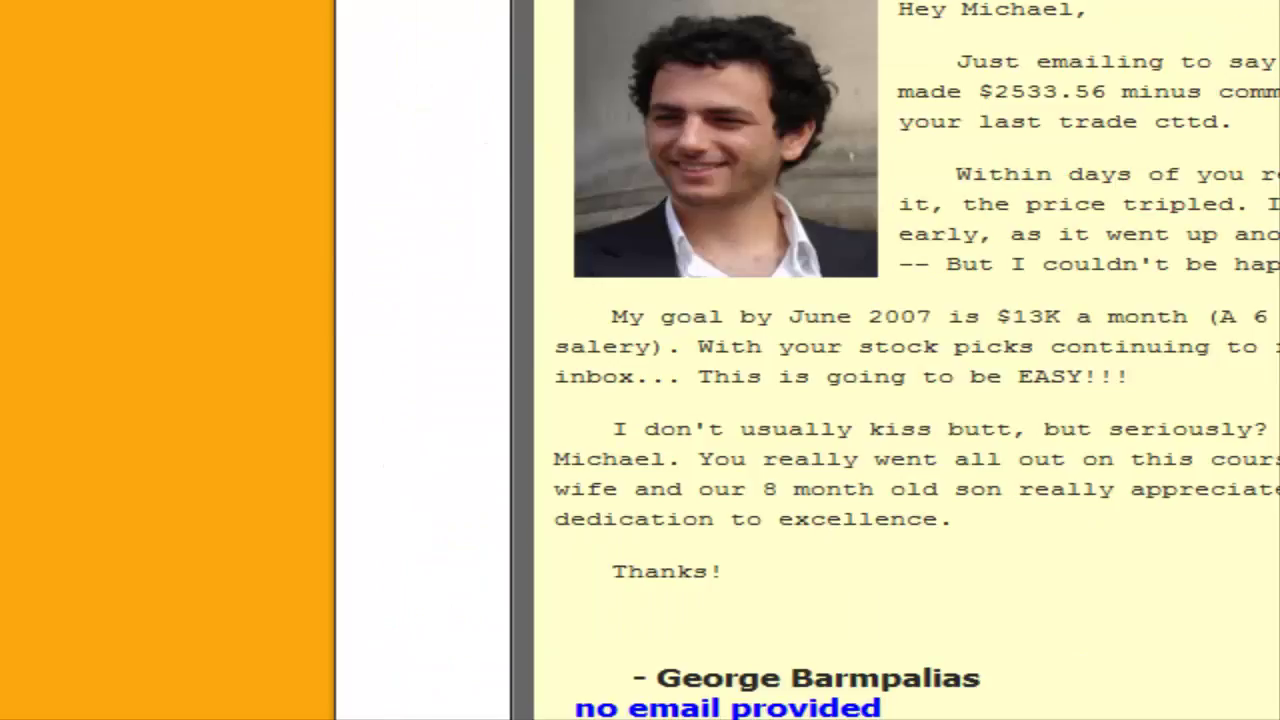
Scroll the redirected sales page down to the $47 subscription order form with ClickBank payment.
{"action": "scroll", "coordinate": [805, 400], "scroll_direction": "down", "scroll_amount": 10}
{"action": "scroll", "coordinate": [805, 400], "scroll_direction": "down", "scroll_amount": 5}
{"action": "scroll", "coordinate": [805, 400], "scroll_direction": "down", "scroll_amount": 5}
{"action": "scroll", "coordinate": [805, 400], "scroll_direction": "down", "scroll_amount": 5}
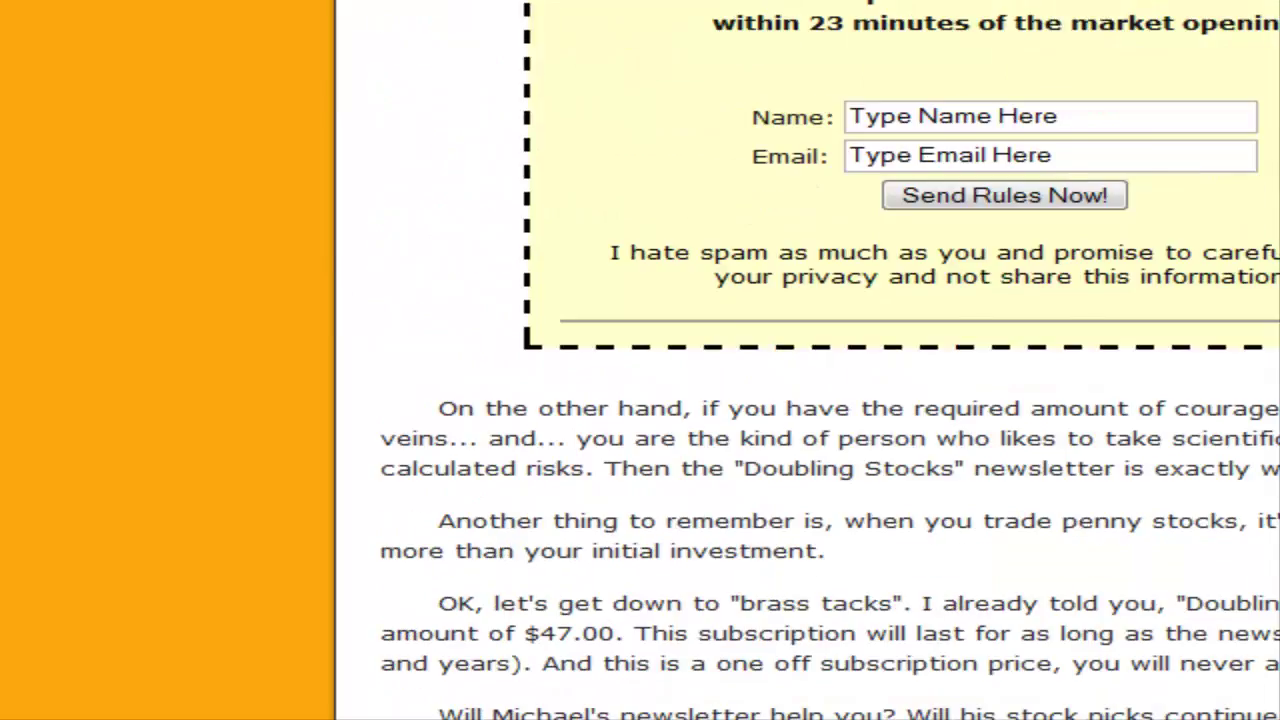
{"action": "scroll", "coordinate": [805, 400], "scroll_direction": "down", "scroll_amount": 5}
{"action": "scroll", "coordinate": [805, 400], "scroll_direction": "down", "scroll_amount": 5}
{"action": "scroll", "coordinate": [805, 400], "scroll_direction": "down", "scroll_amount": 3}
{"action": "scroll", "coordinate": [805, 400], "scroll_direction": "down", "scroll_amount": 5}
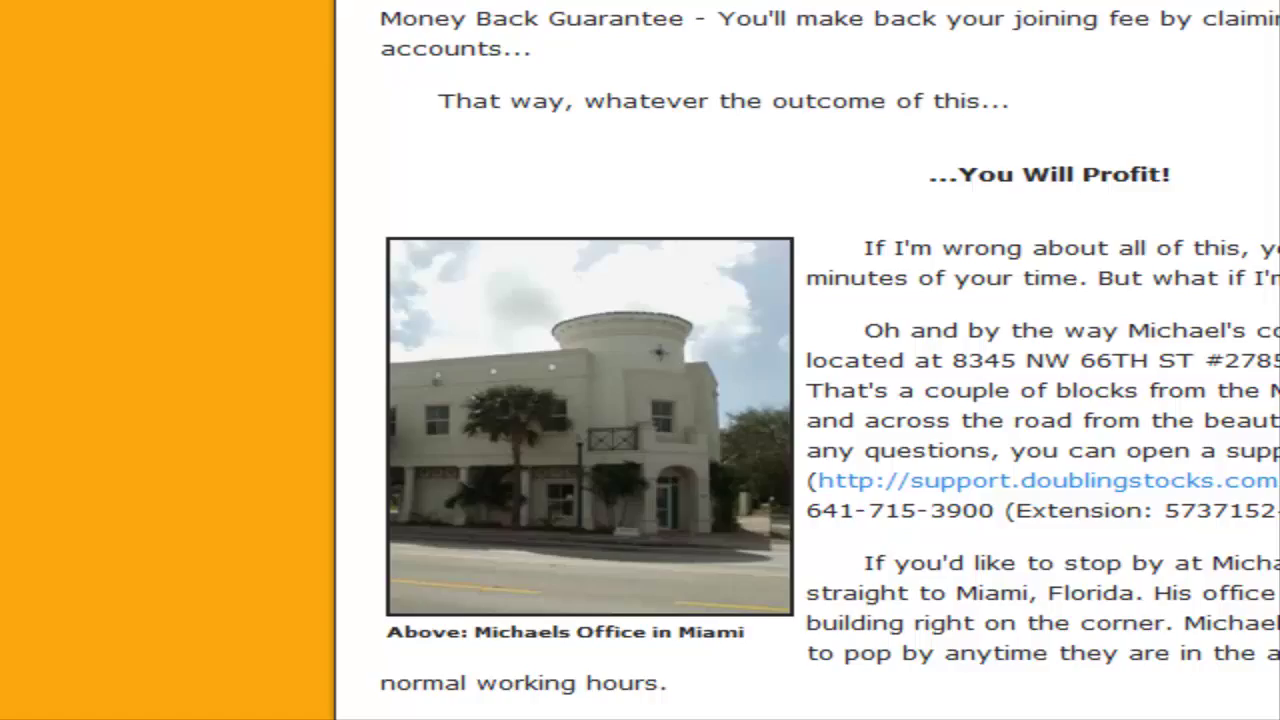
{"action": "scroll", "coordinate": [805, 400], "scroll_direction": "down", "scroll_amount": 5}
{"action": "scroll", "coordinate": [805, 400], "scroll_direction": "down", "scroll_amount": 5}
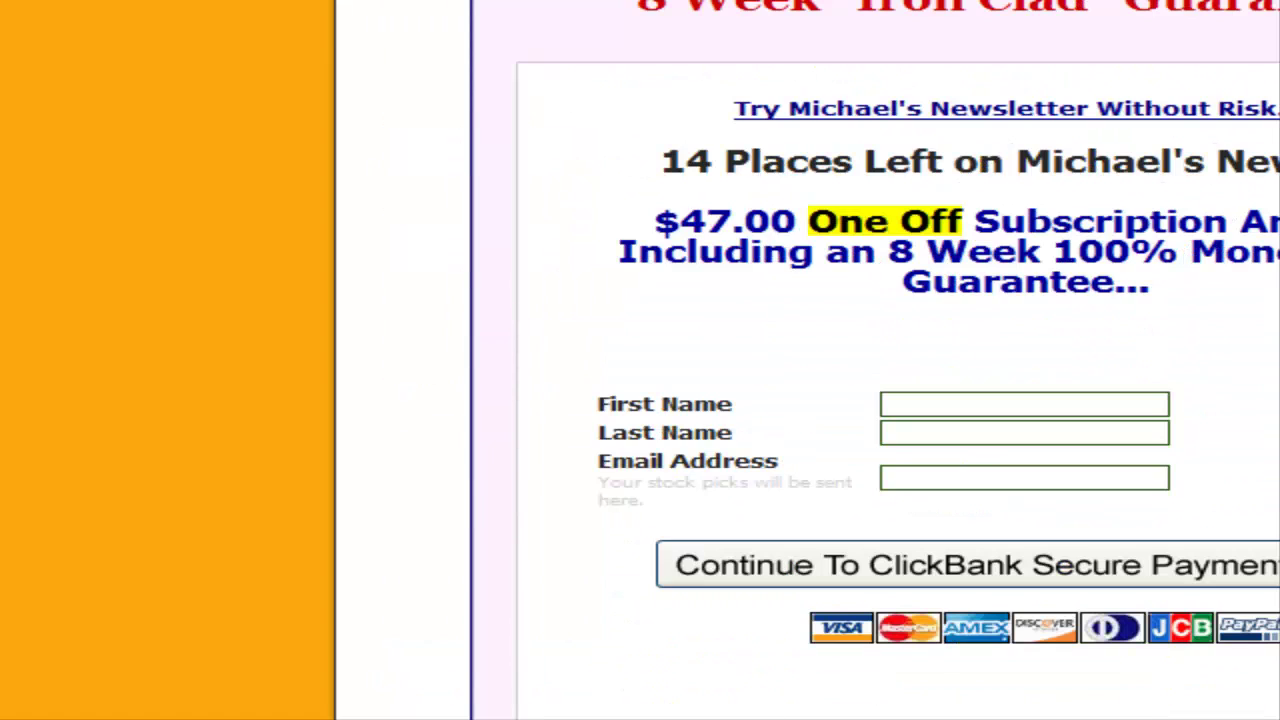